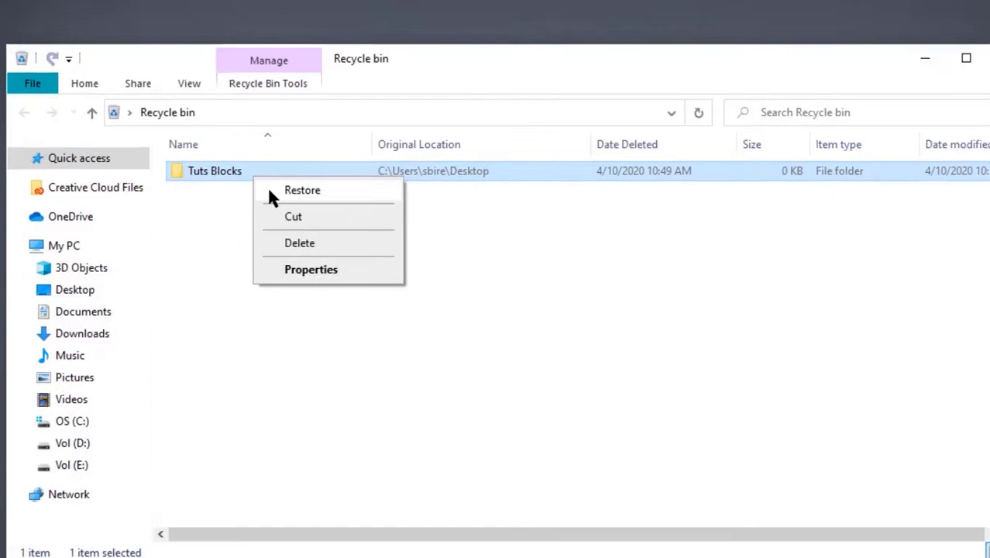
Restore the Tuts Blocks folder from the Recycle bin and place it above the Recycle bin icon on the desktop.
{"action": "left_click", "coordinate": [271, 191]}
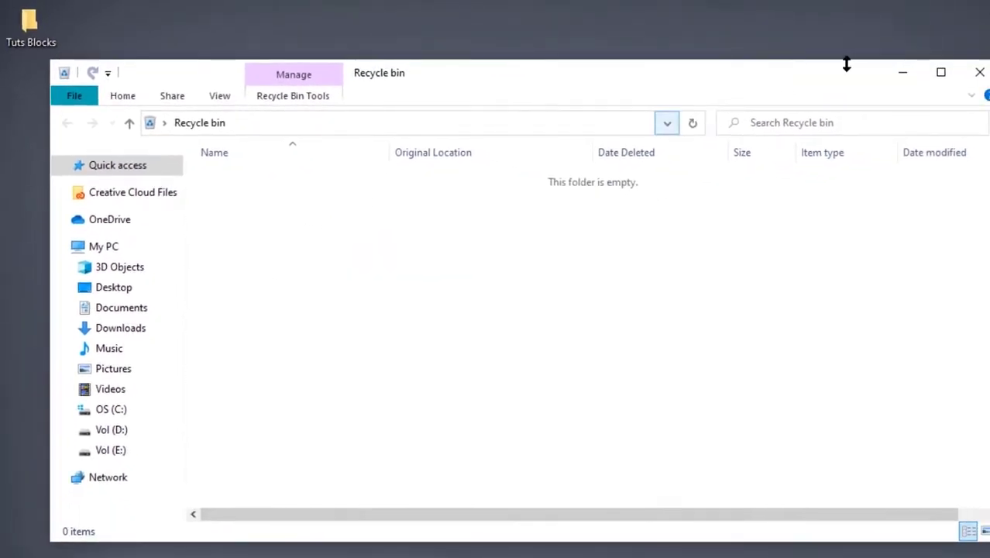
{"action": "left_click", "coordinate": [943, 75]}
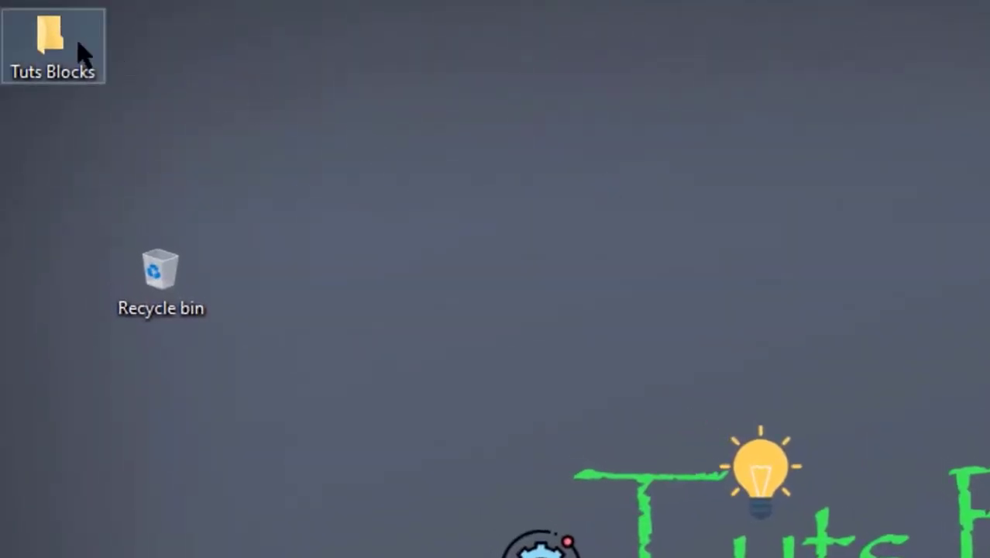
{"action": "left_click_drag", "start_coordinate": [81, 49], "coordinate": [188, 165]}
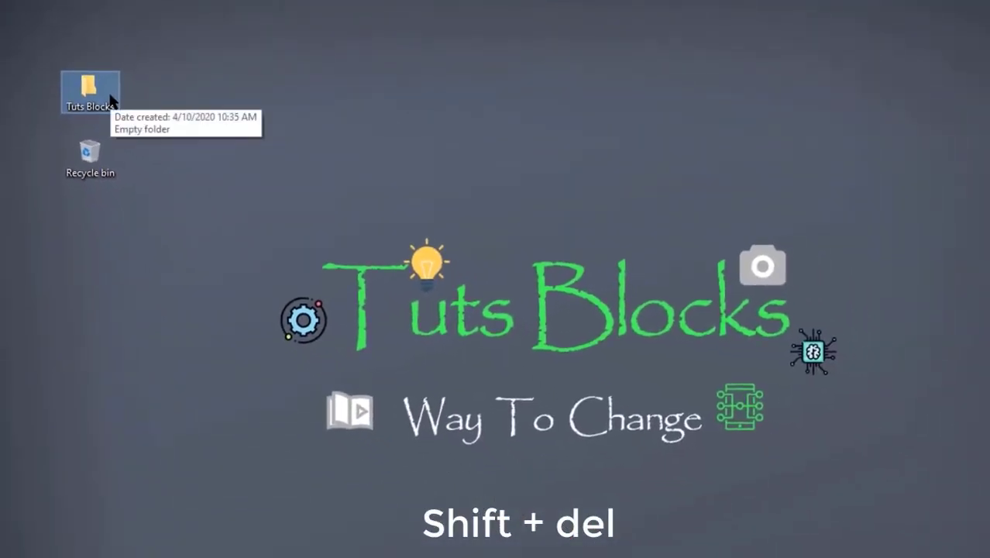
Permanently delete the Tuts Blocks folder from the desktop and open the Recycle bin to check for it.
{"action": "key", "text": "shift+Delete"}
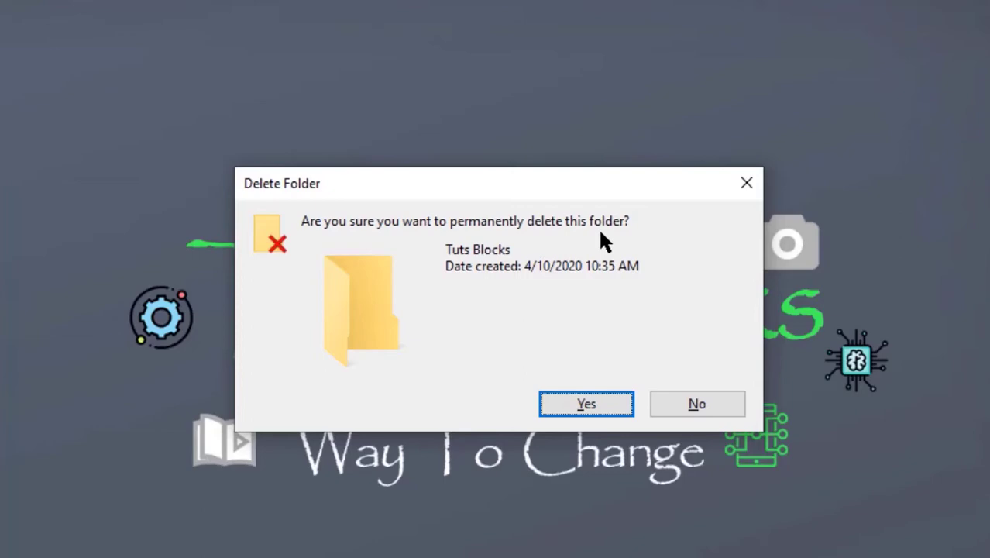
{"action": "left_click", "coordinate": [611, 409]}
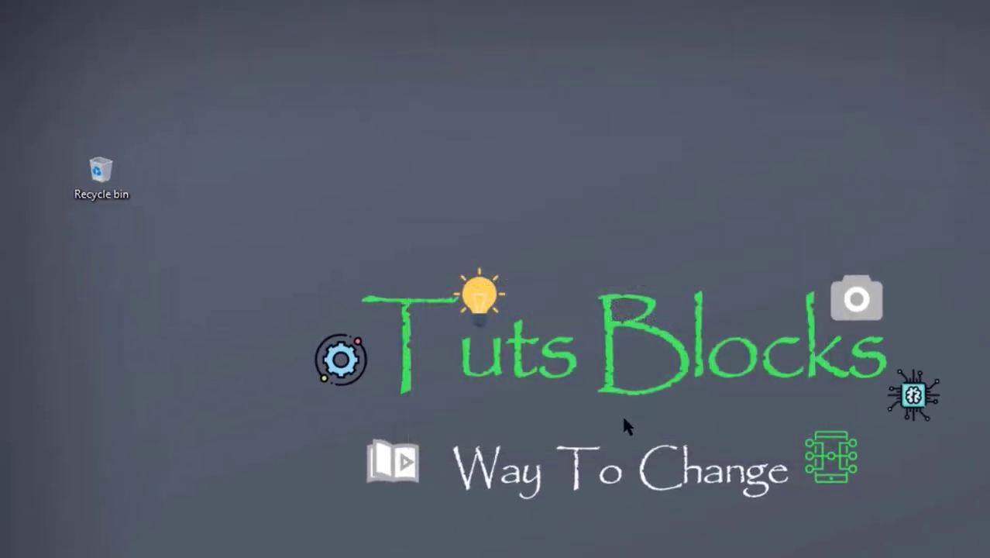
{"action": "double_click", "coordinate": [108, 180]}
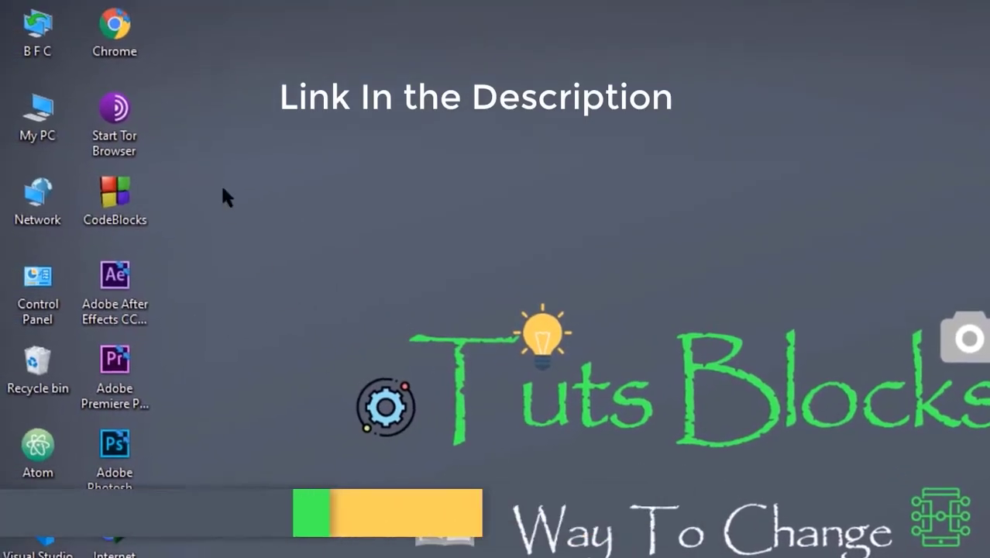
Switch to Chrome, search Google for "recuva" and open CCleaner's Download Recuva page.
{"action": "double_click", "coordinate": [124, 35]}
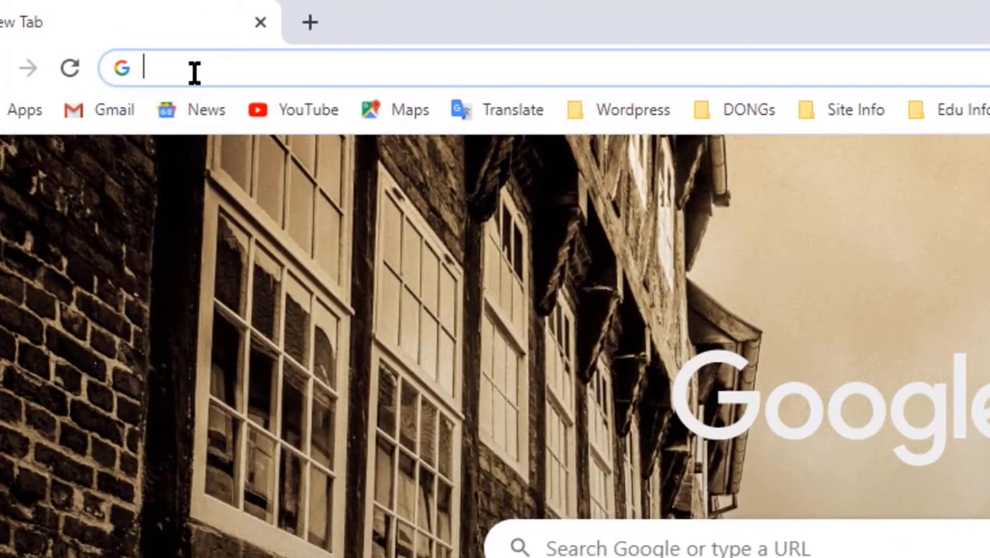
{"action": "type", "text": "recuva"}
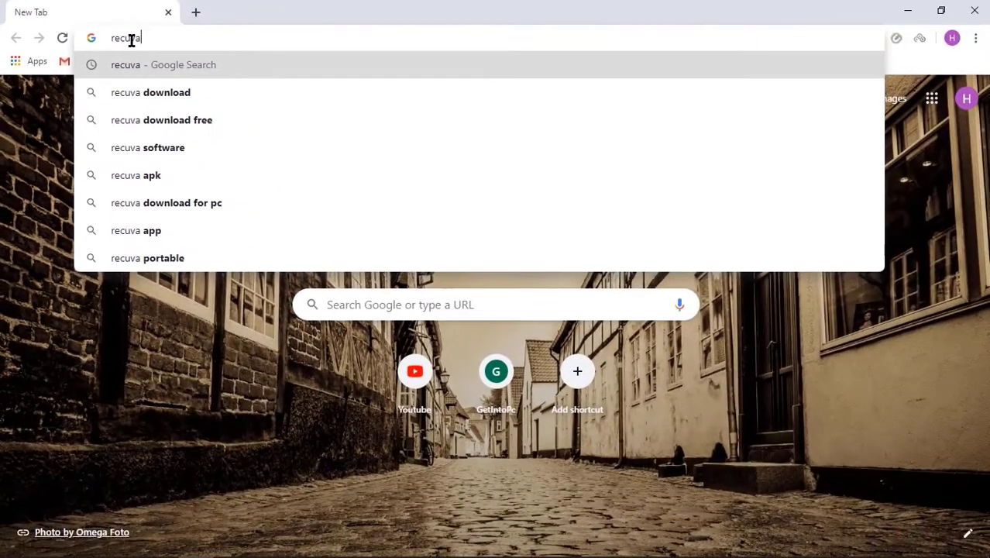
{"action": "key", "text": "Return"}
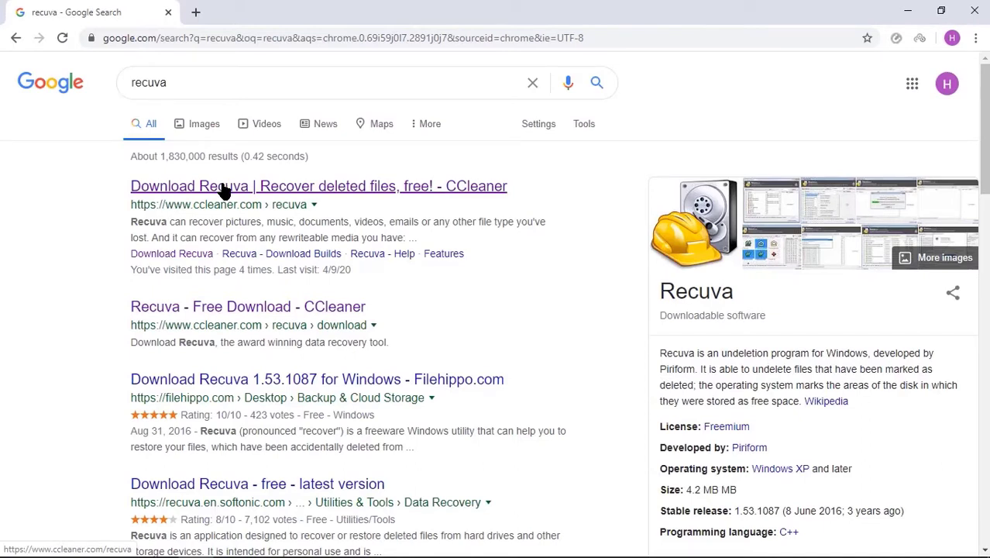
{"action": "left_click", "coordinate": [223, 185]}
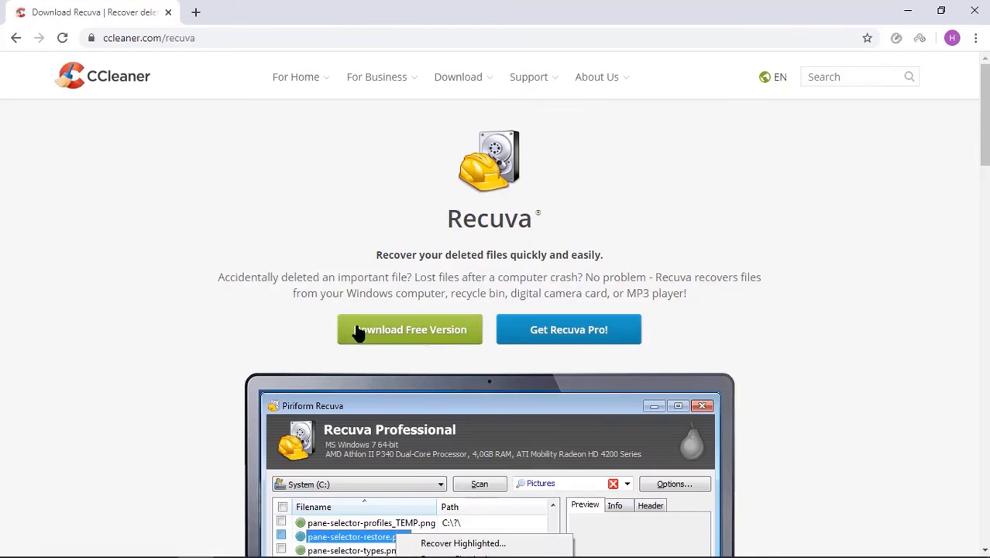
Choose the free version of Recuva on the CCleaner site and download its installer.
{"action": "left_click", "coordinate": [440, 334]}
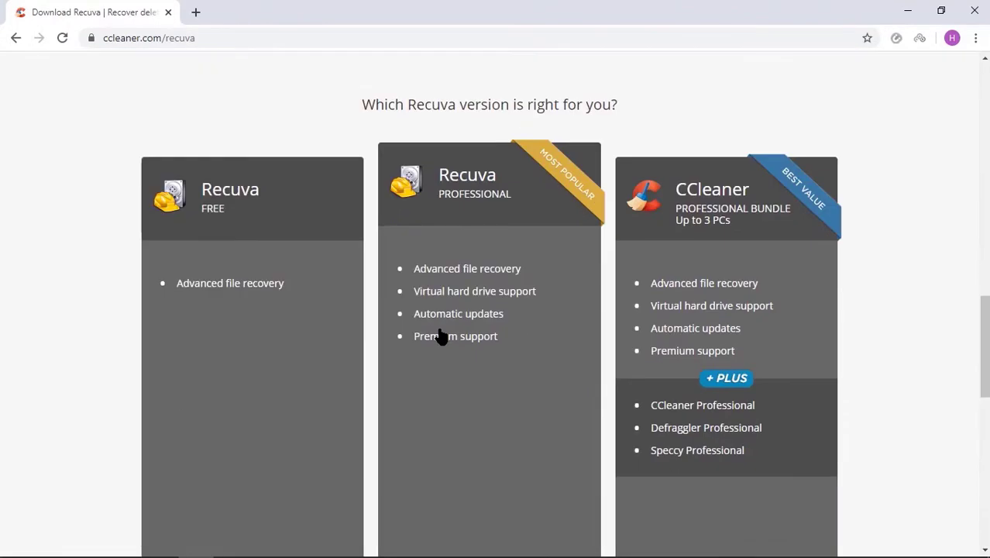
{"action": "scroll", "coordinate": [353, 386], "scroll_direction": "down", "scroll_amount": 1}
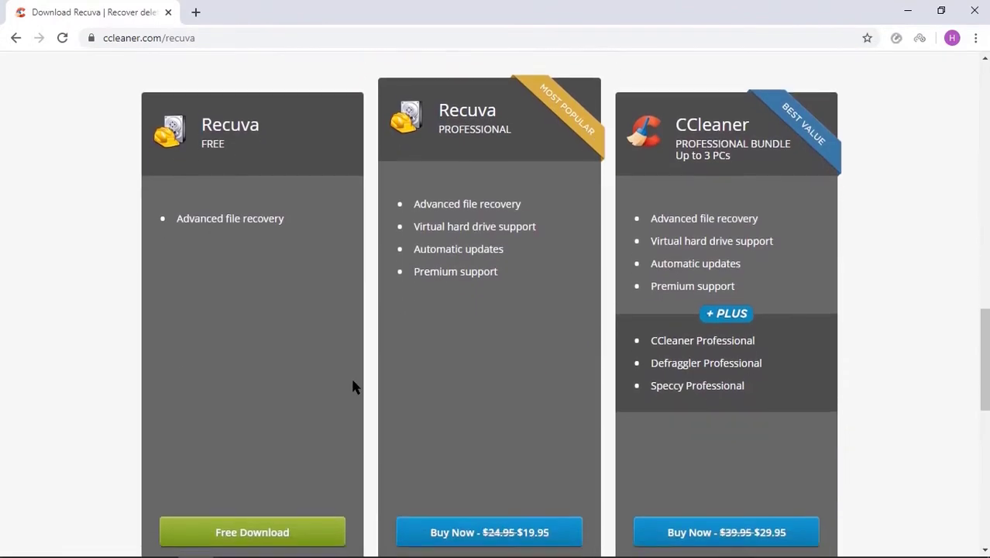
{"action": "scroll", "coordinate": [353, 386], "scroll_direction": "down", "scroll_amount": 1}
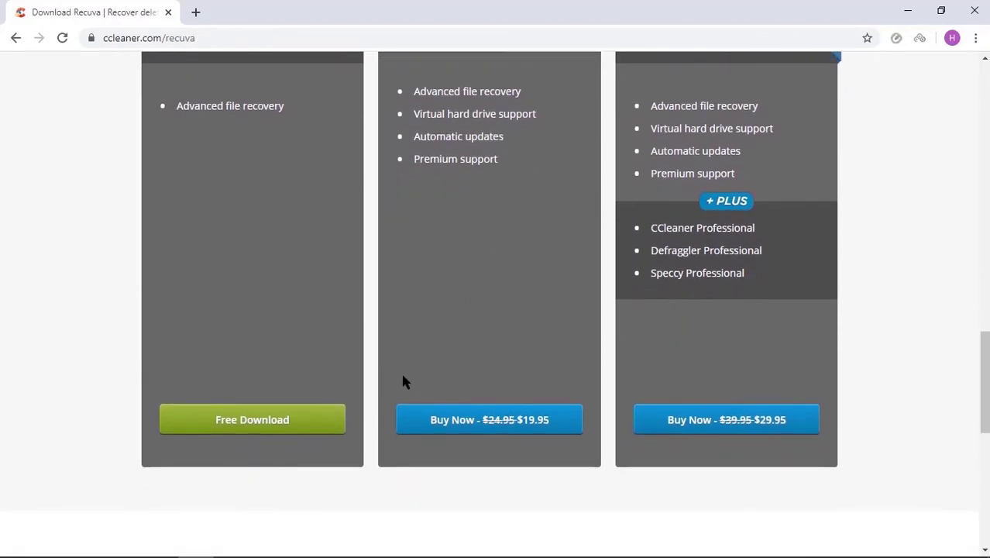
{"action": "left_click", "coordinate": [293, 425]}
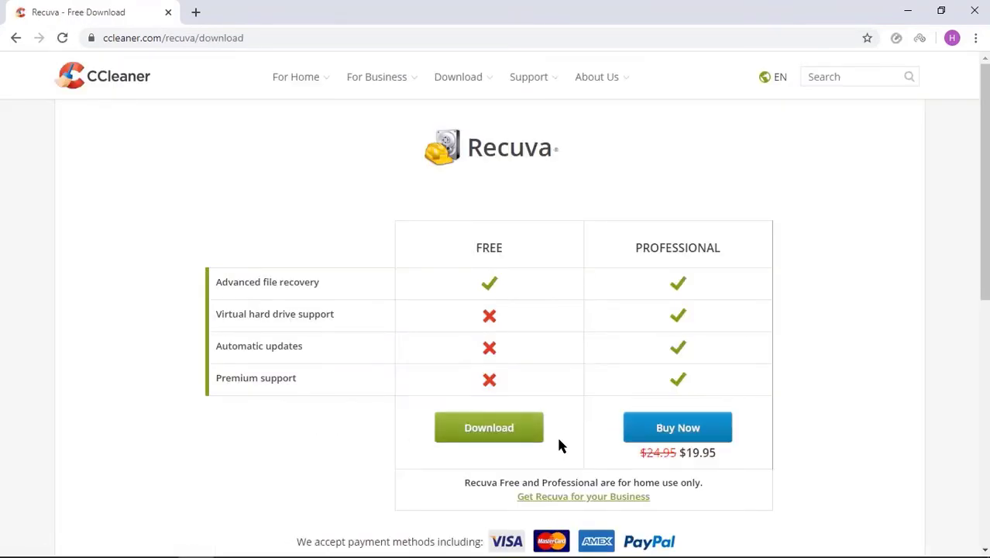
{"action": "left_click", "coordinate": [496, 438]}
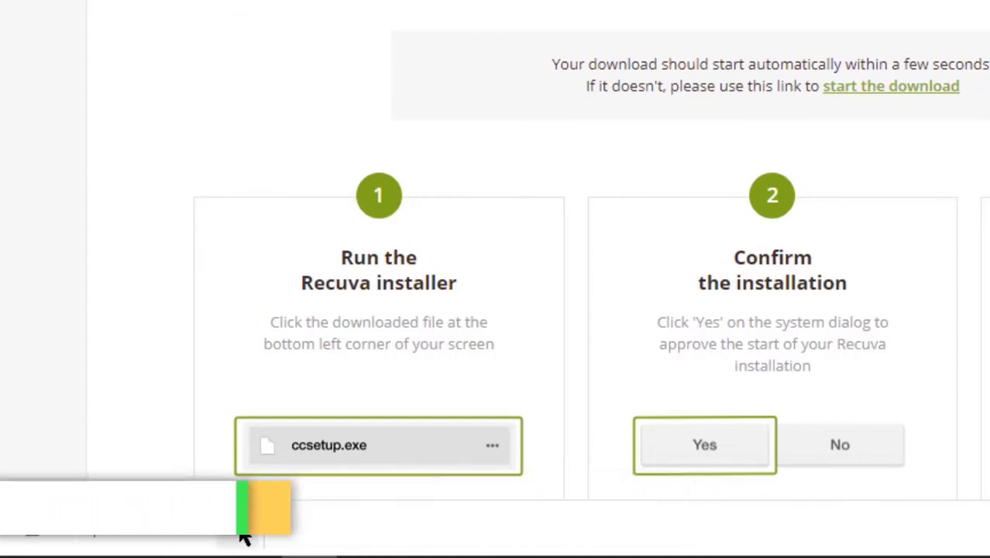
Run the downloaded rcsetup153.exe and install Recuva v1.53 in English with the default options.
{"action": "left_click", "coordinate": [242, 533]}
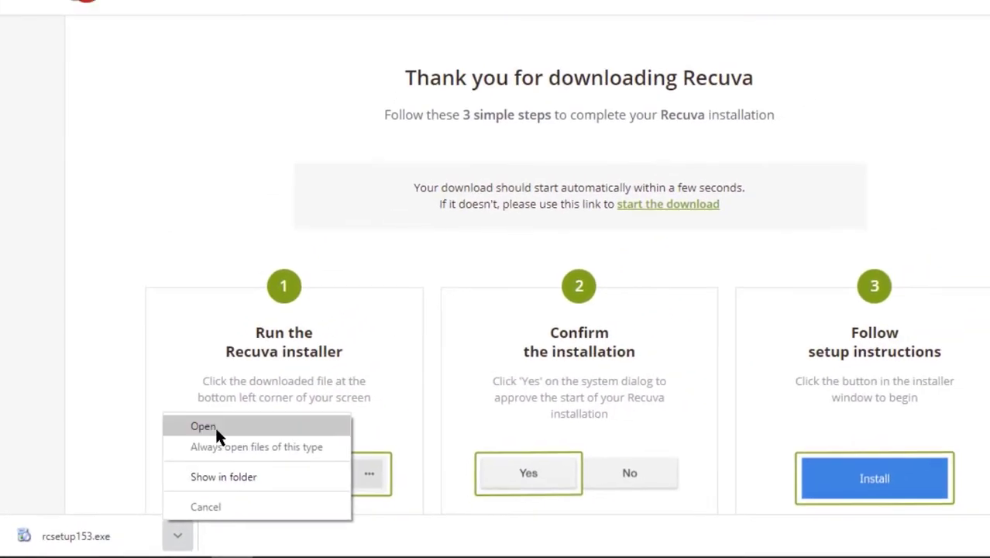
{"action": "left_click", "coordinate": [216, 427]}
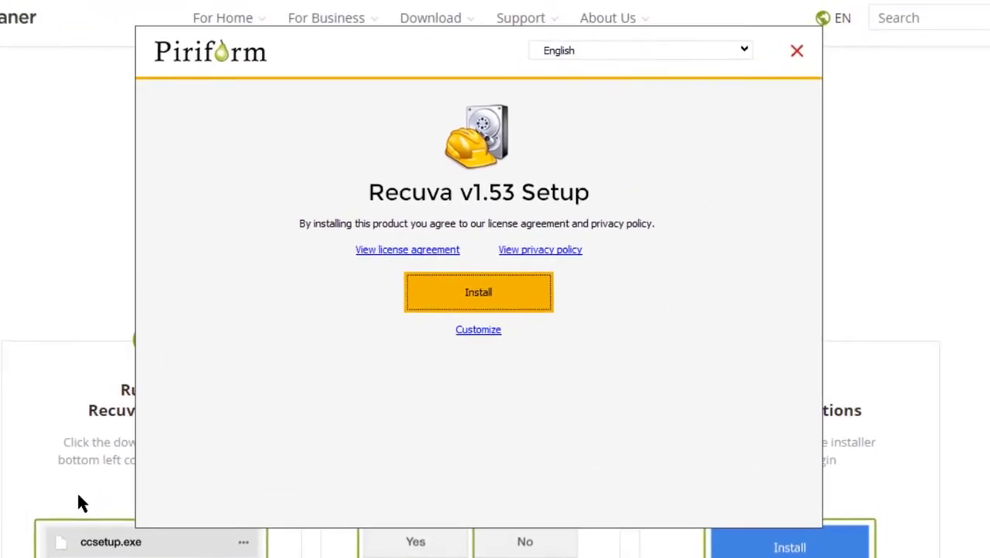
{"action": "left_click", "coordinate": [475, 301]}
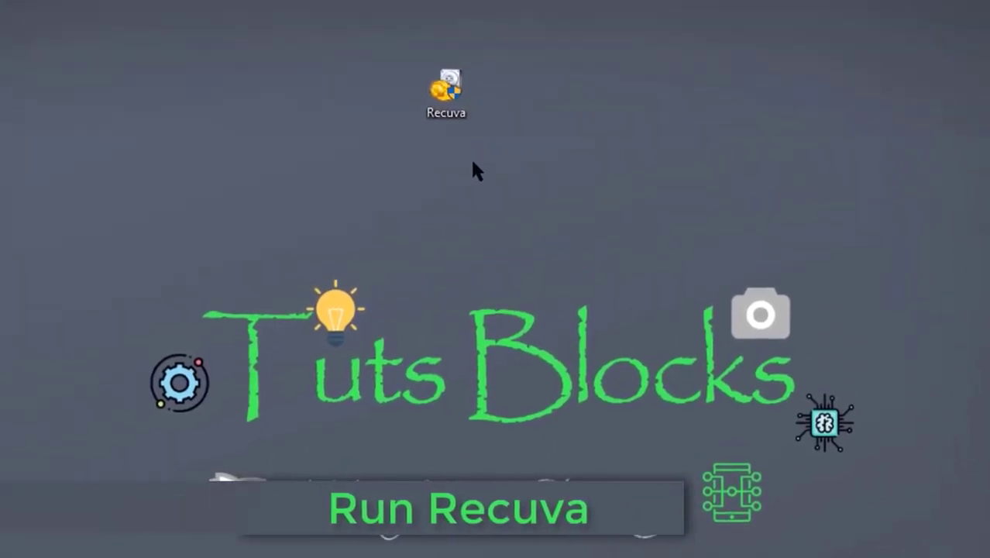
Launch Recuva and scan for deleted files with the wizard, using All Files and the "I'm not sure" location, and dismiss the drive warning.
{"action": "double_click", "coordinate": [447, 92]}
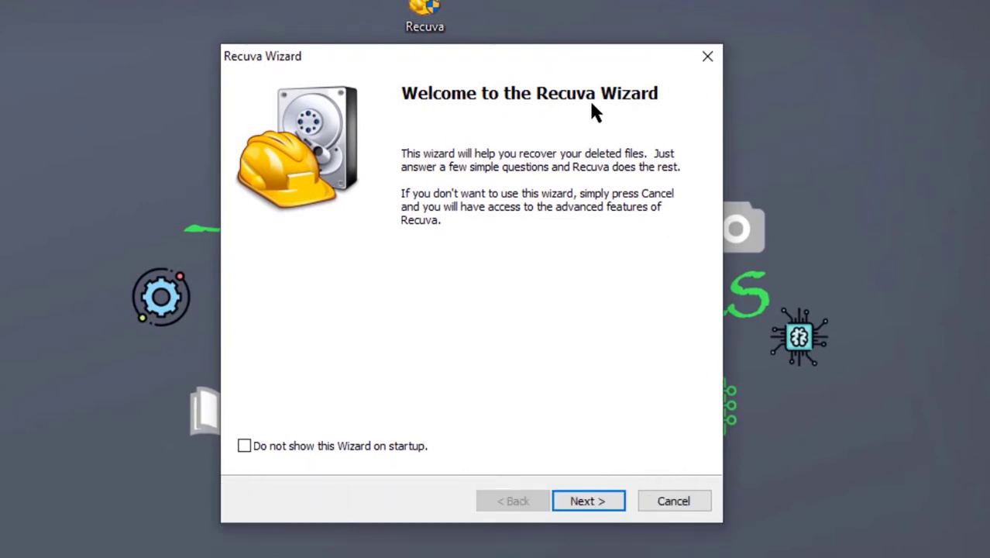
{"action": "left_click", "coordinate": [591, 499]}
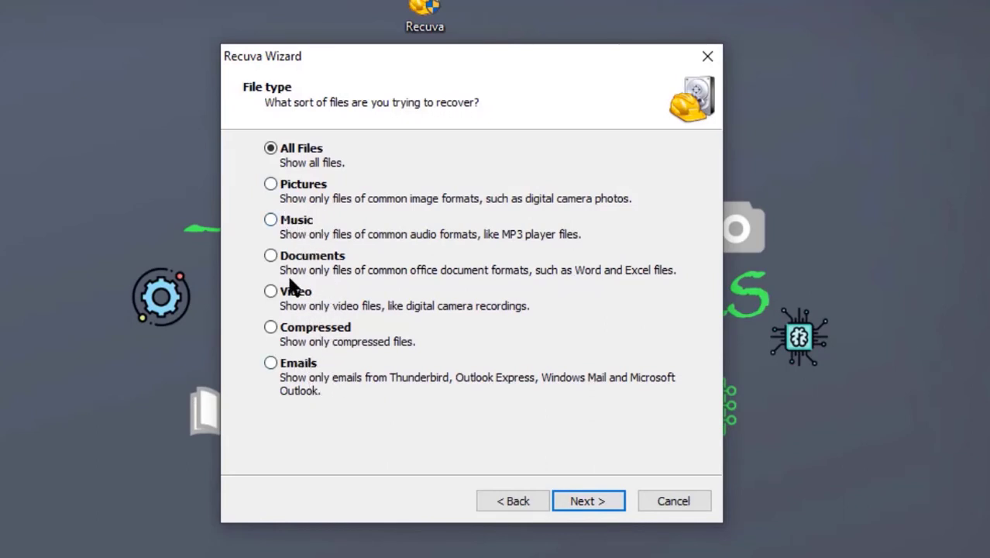
{"action": "left_click", "coordinate": [579, 500]}
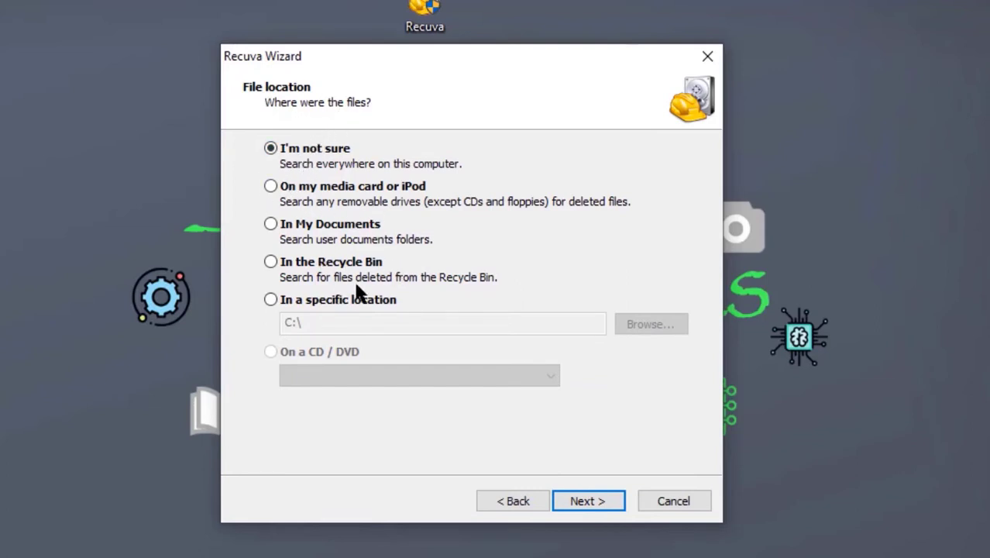
{"action": "left_click", "coordinate": [579, 508]}
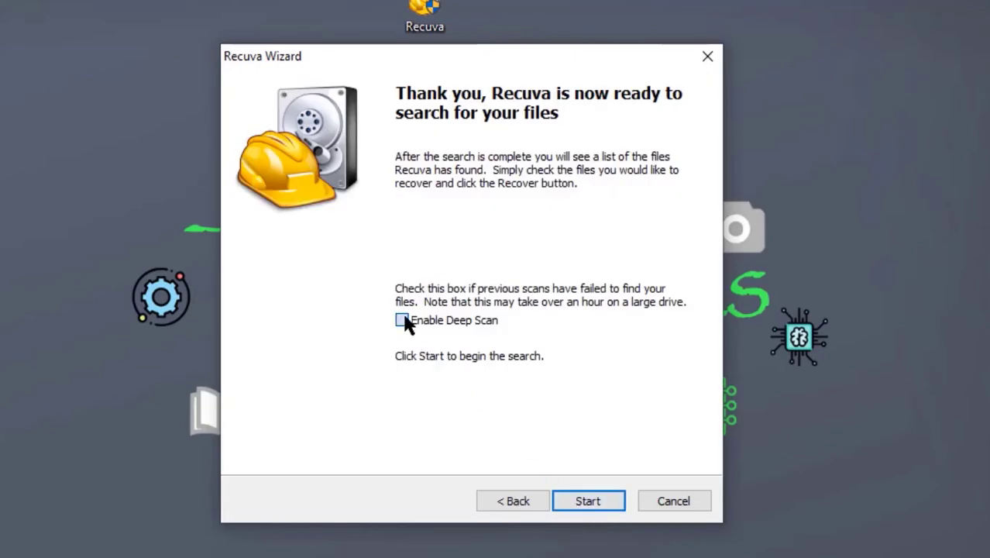
{"action": "left_click", "coordinate": [594, 502]}
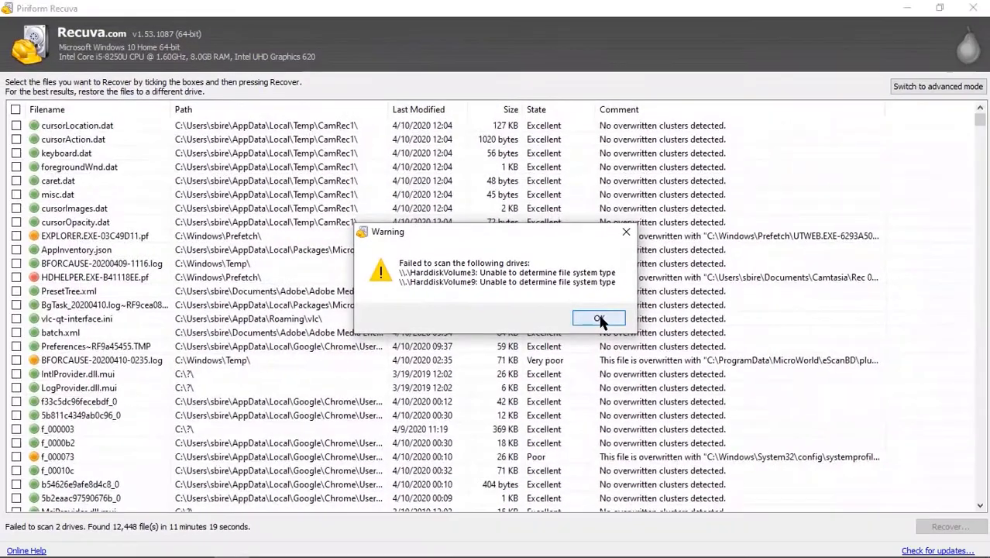
{"action": "left_click", "coordinate": [631, 314]}
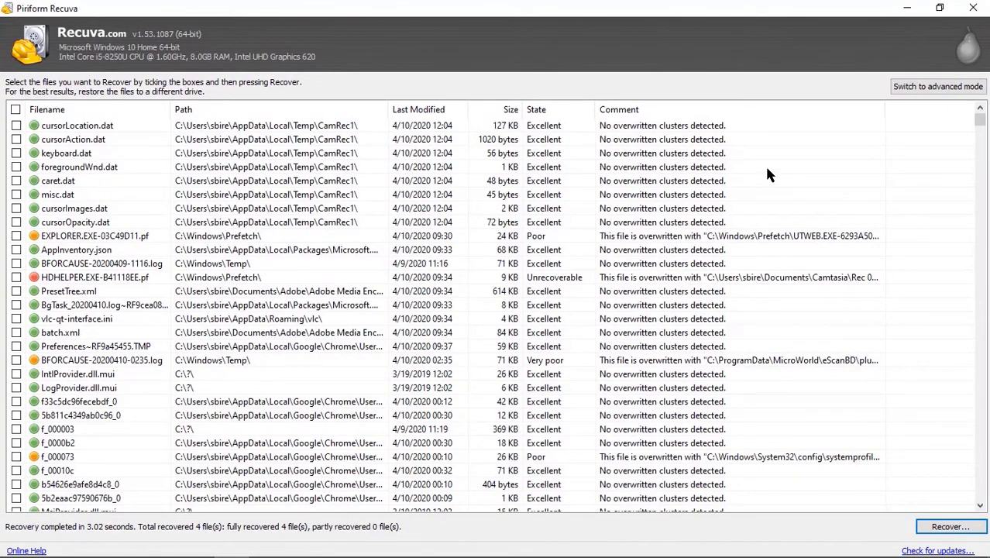
Look through the scan results, examining the names, paths, states and comments of the deleted files.
{"action": "scroll", "coordinate": [980, 169], "scroll_direction": "down", "scroll_amount": 10}
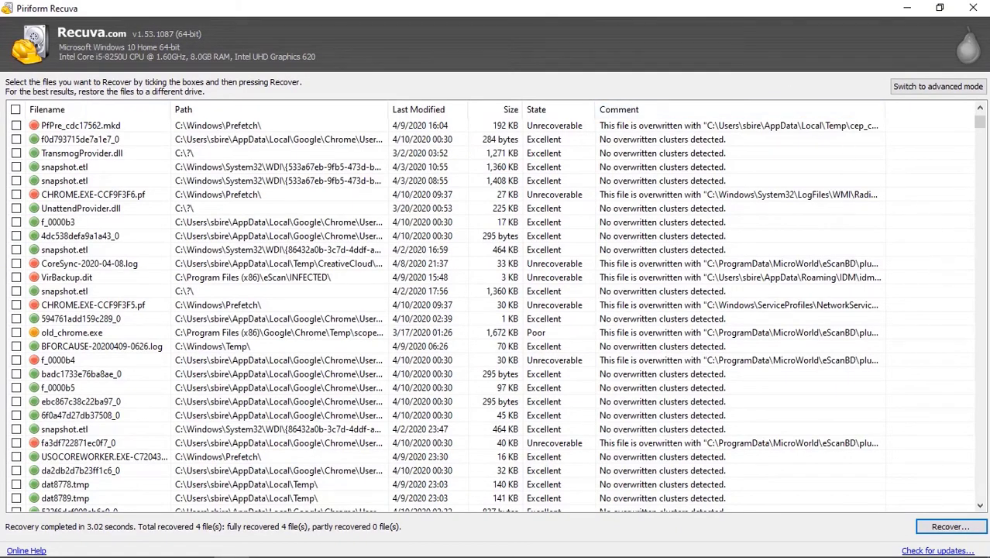
{"action": "scroll", "coordinate": [984, 363], "scroll_direction": "down", "scroll_amount": 15}
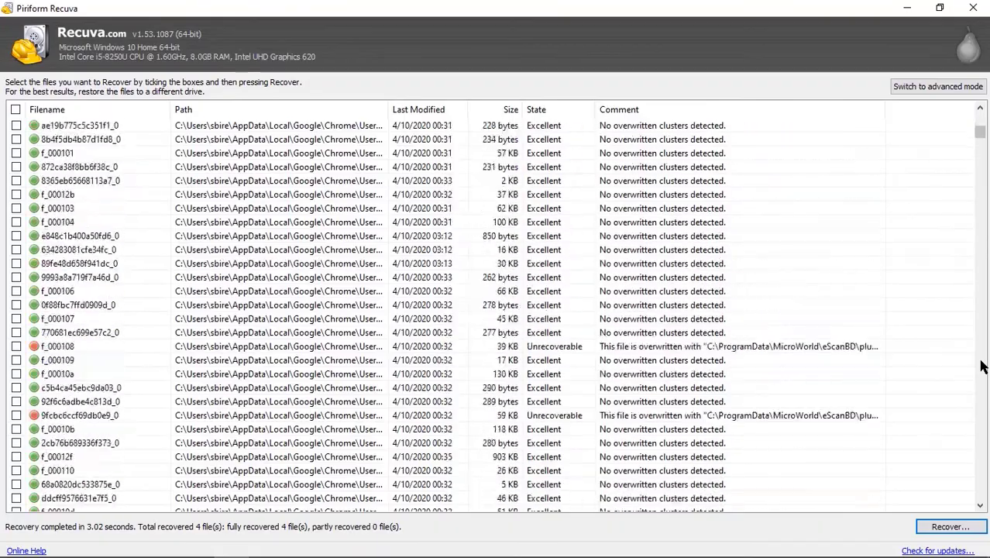
{"action": "scroll", "coordinate": [981, 365], "scroll_direction": "down", "scroll_amount": 15}
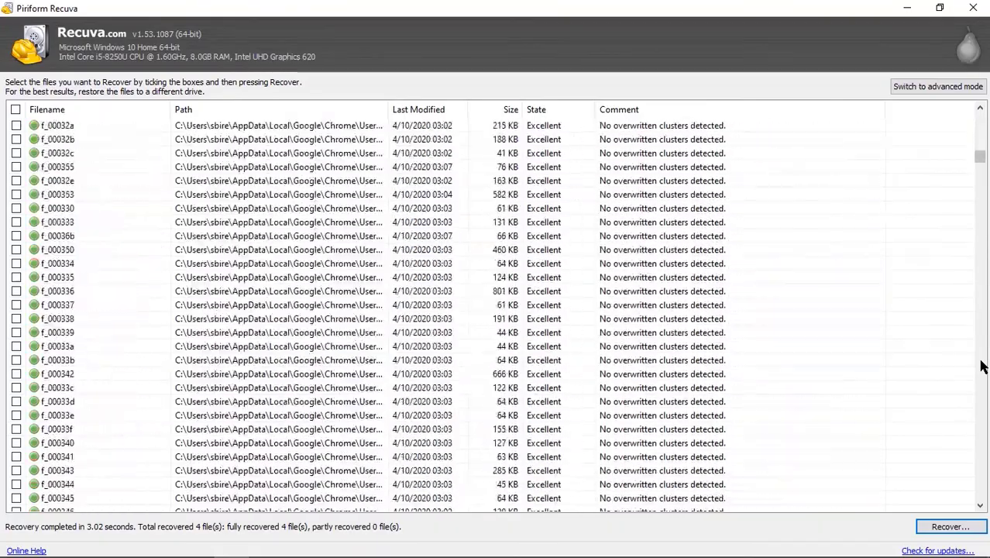
{"action": "scroll", "coordinate": [981, 365], "scroll_direction": "down", "scroll_amount": 15}
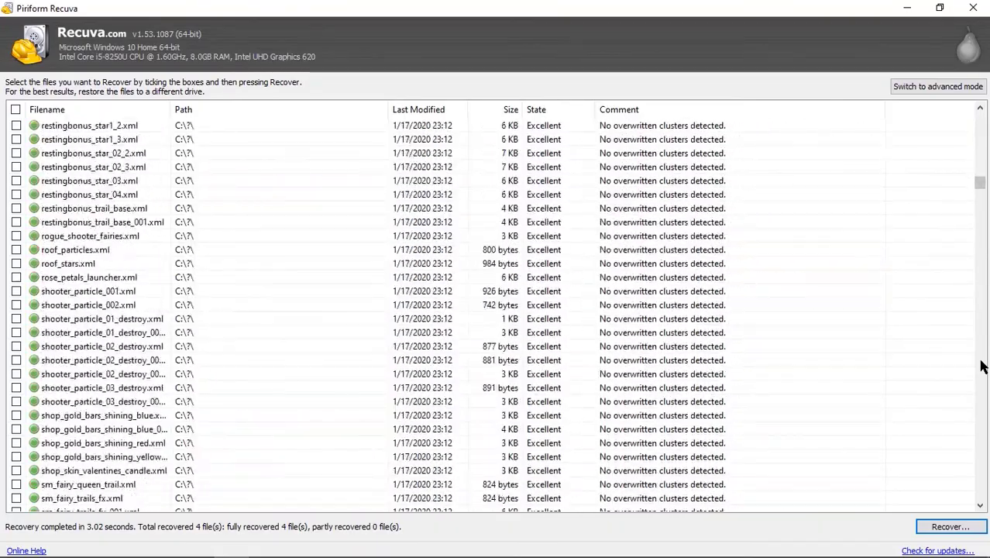
{"action": "scroll", "coordinate": [982, 365], "scroll_direction": "down", "scroll_amount": 15}
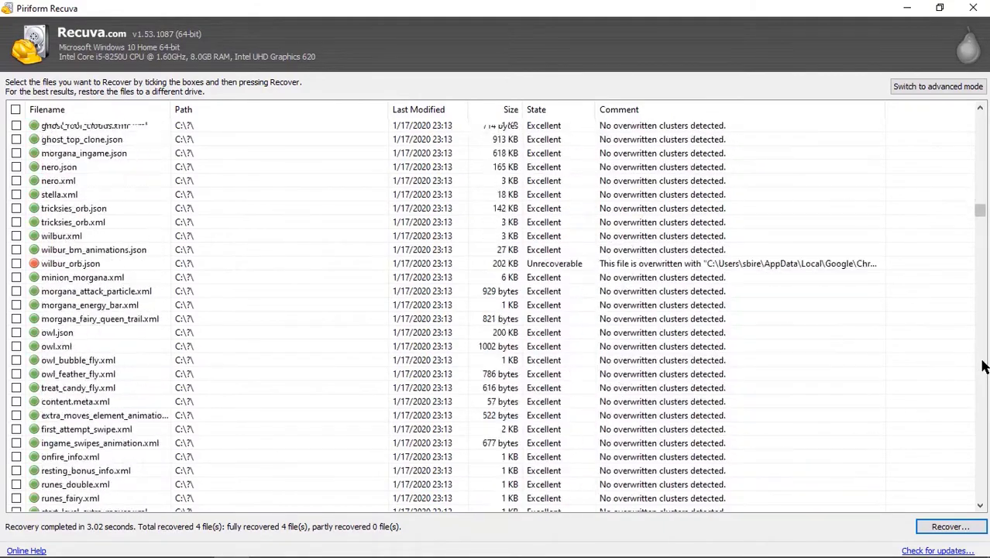
{"action": "scroll", "coordinate": [982, 366], "scroll_direction": "down", "scroll_amount": 5}
{"action": "scroll", "coordinate": [982, 365], "scroll_direction": "down", "scroll_amount": 15}
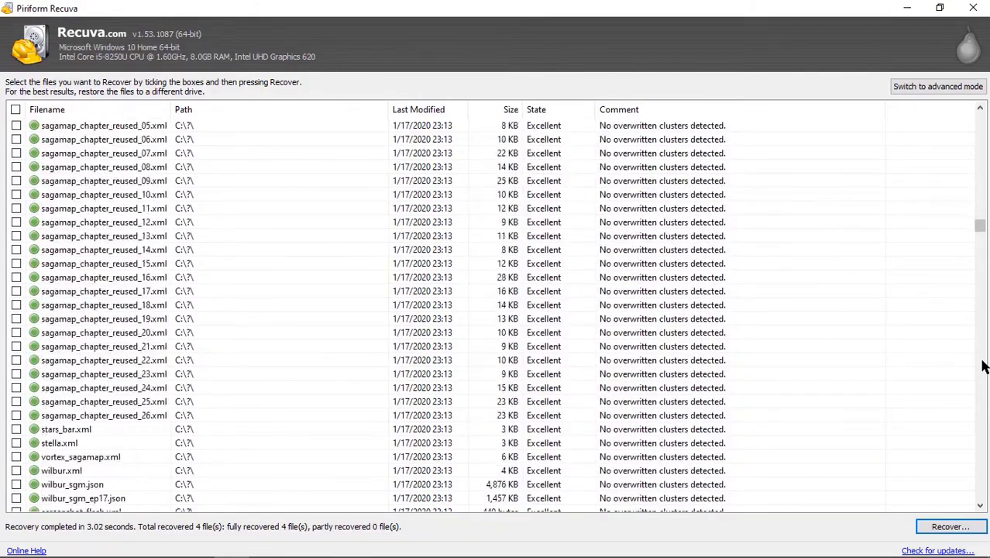
{"action": "scroll", "coordinate": [982, 365], "scroll_direction": "down", "scroll_amount": 10}
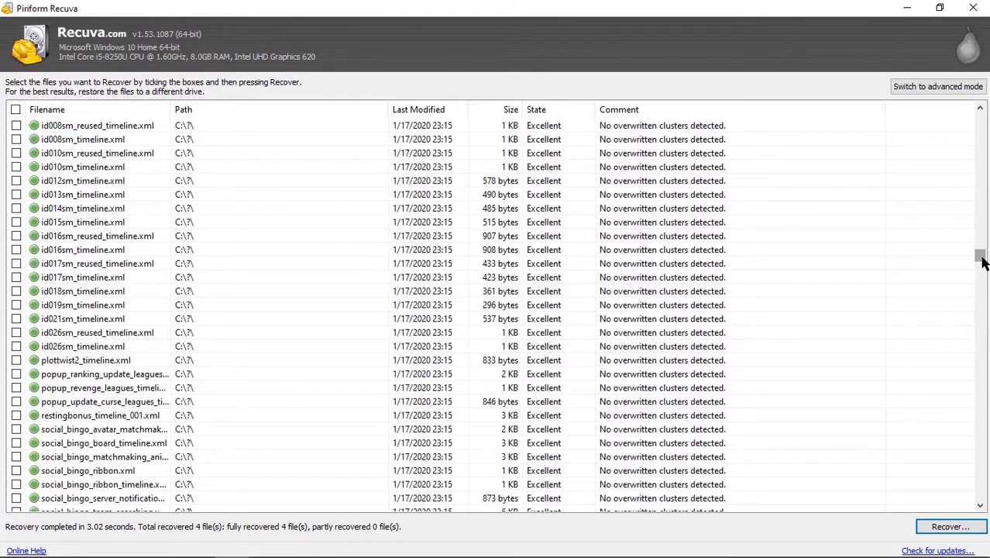
Mark the deleted images [000145].png to [000151].png in the scan results and start their recovery.
{"action": "left_click_drag", "start_coordinate": [982, 263], "coordinate": [980, 338]}
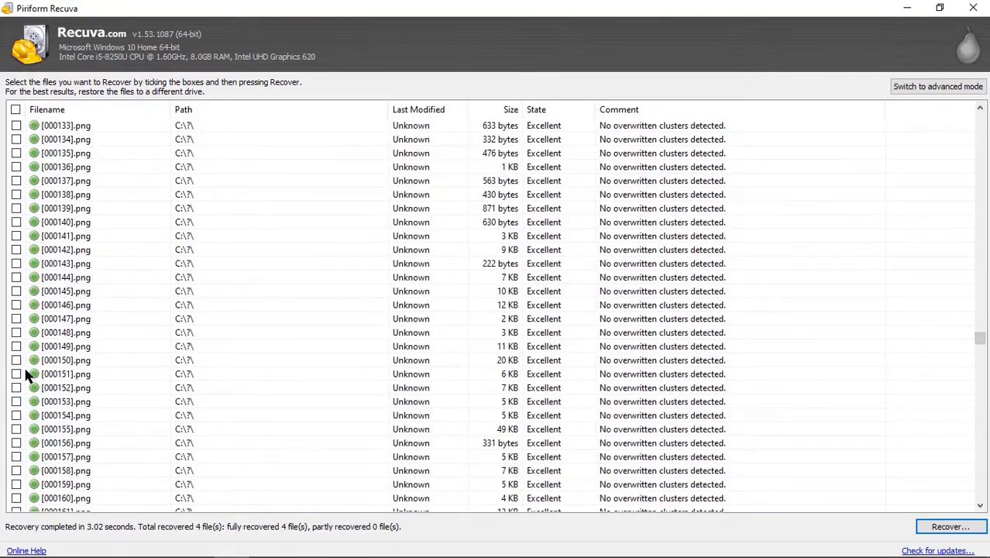
{"action": "left_click", "coordinate": [16, 291]}
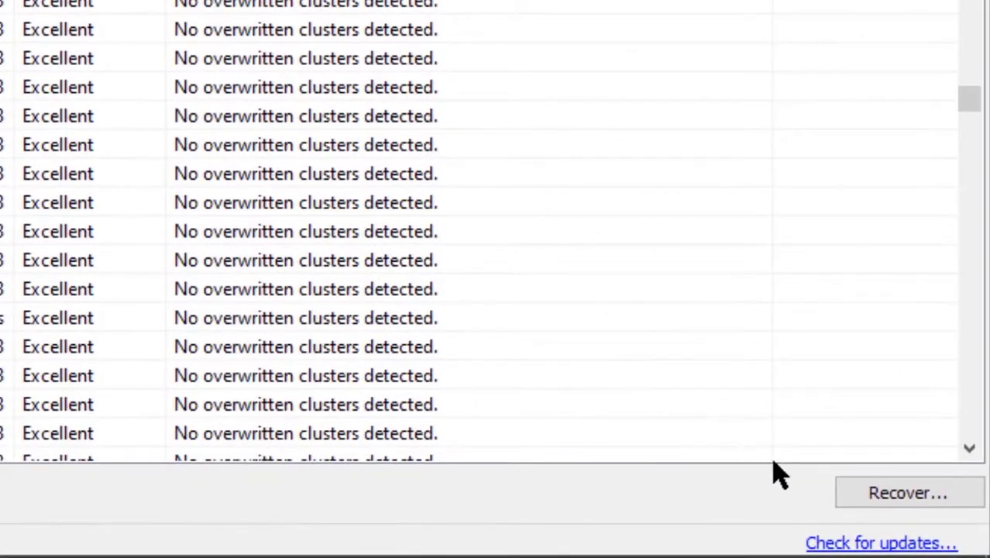
{"action": "left_click", "coordinate": [918, 526]}
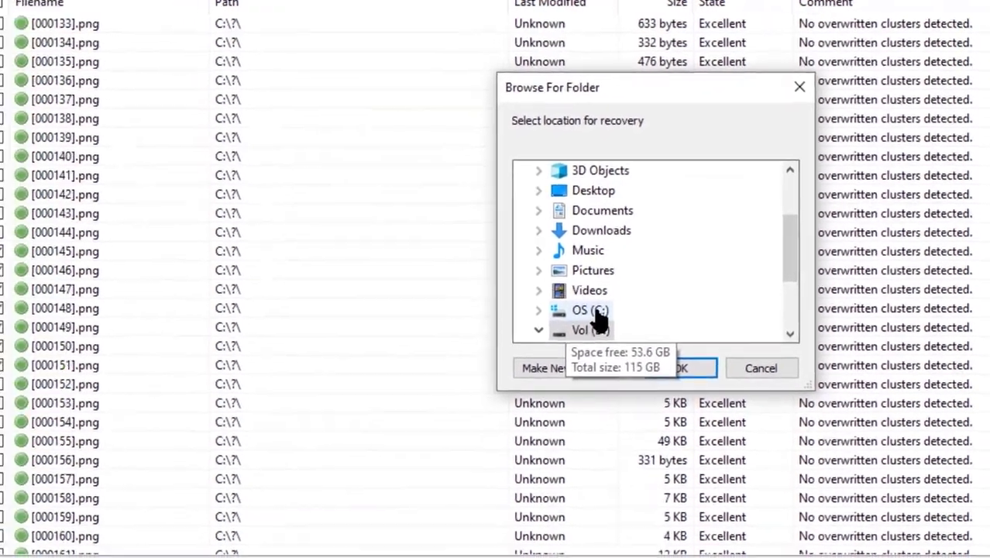
{"action": "double_click", "coordinate": [550, 341]}
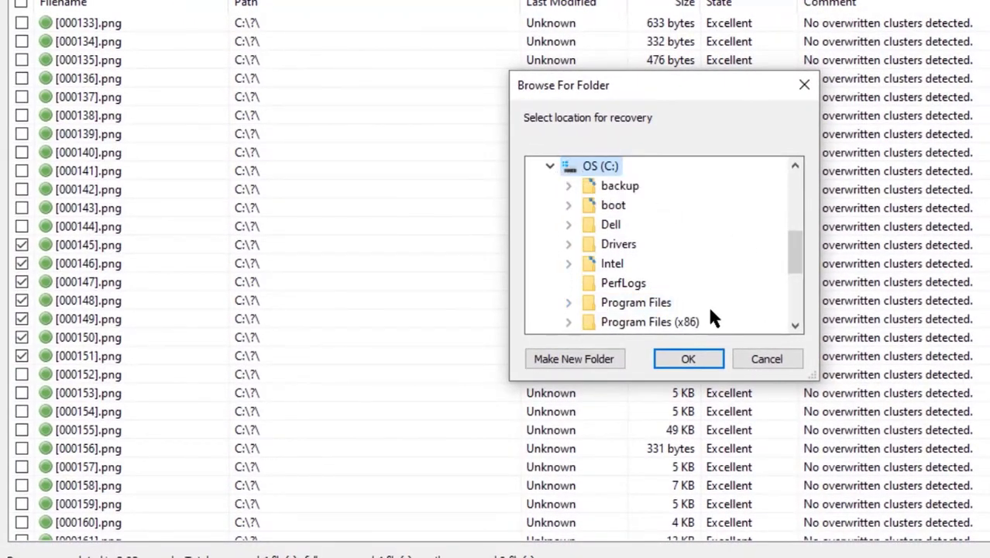
{"action": "left_click", "coordinate": [688, 359]}
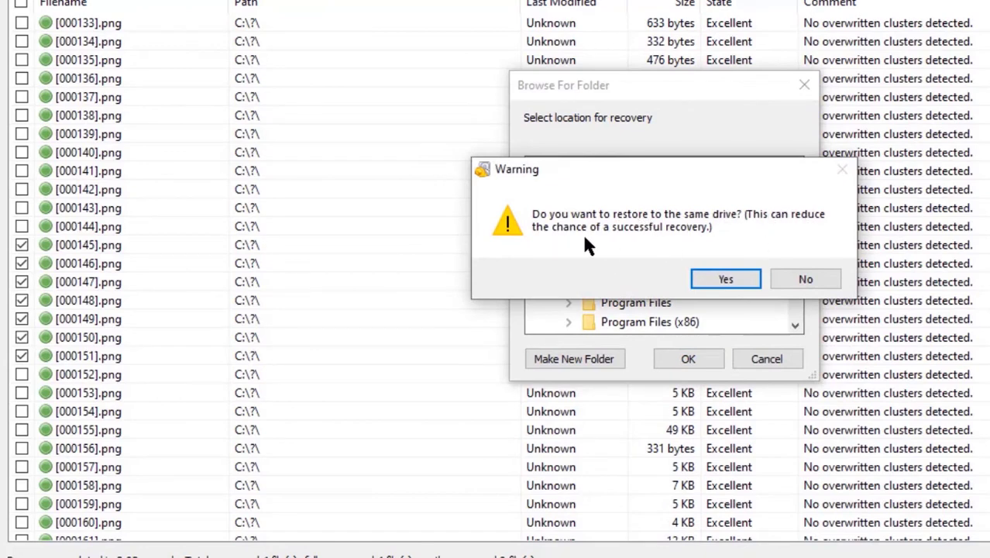
{"action": "left_click", "coordinate": [802, 279]}
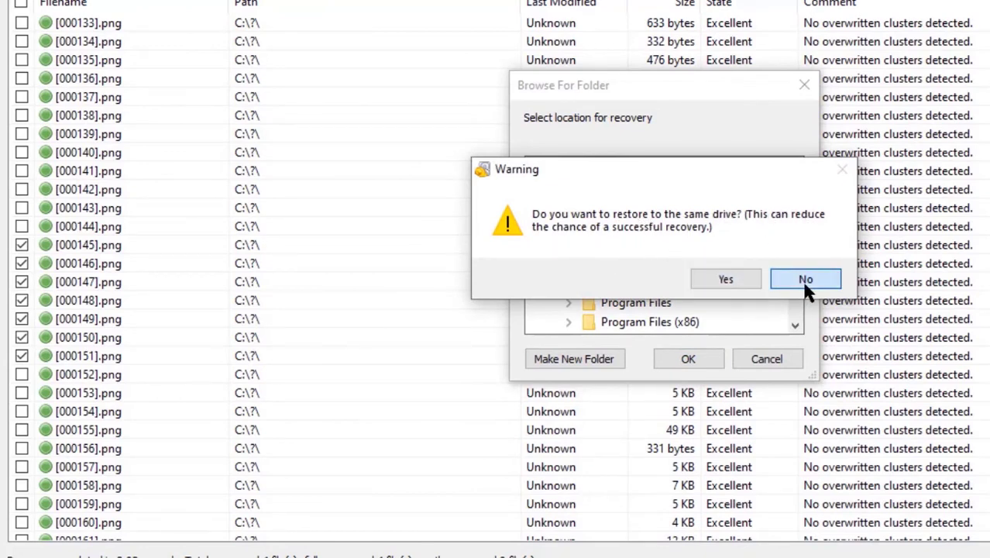
{"action": "left_click", "coordinate": [549, 167]}
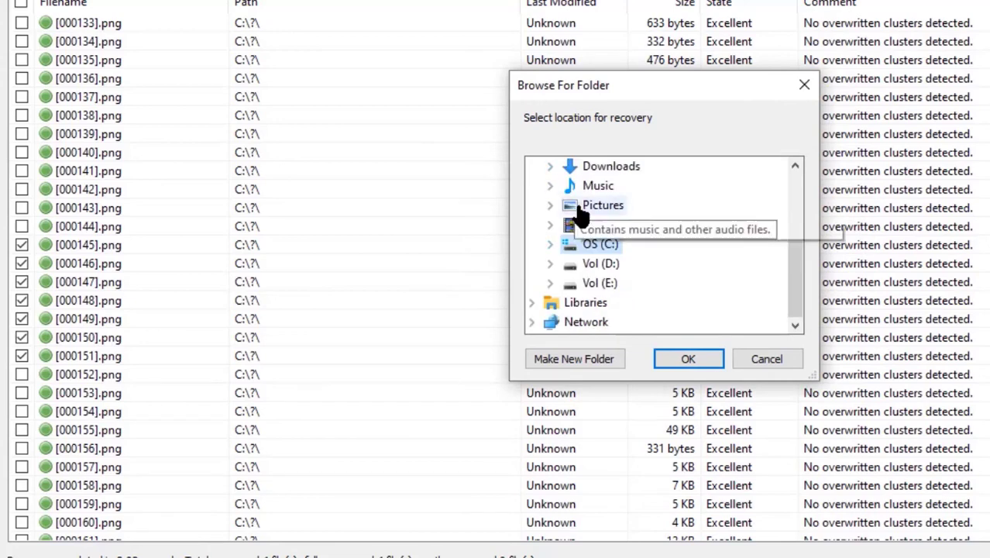
Recover the marked files to drive Vol (D:) and dismiss the completion summary.
{"action": "double_click", "coordinate": [590, 265]}
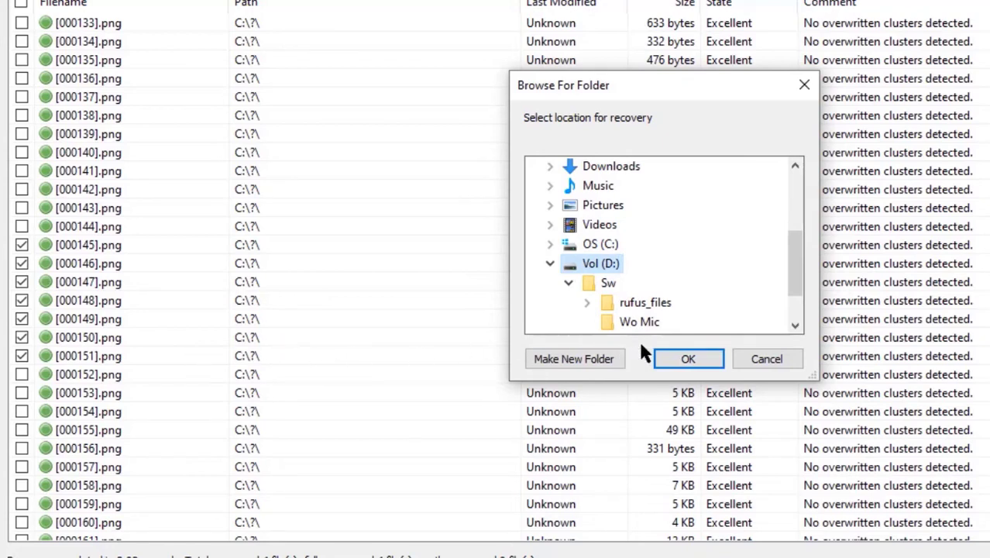
{"action": "left_click", "coordinate": [677, 359]}
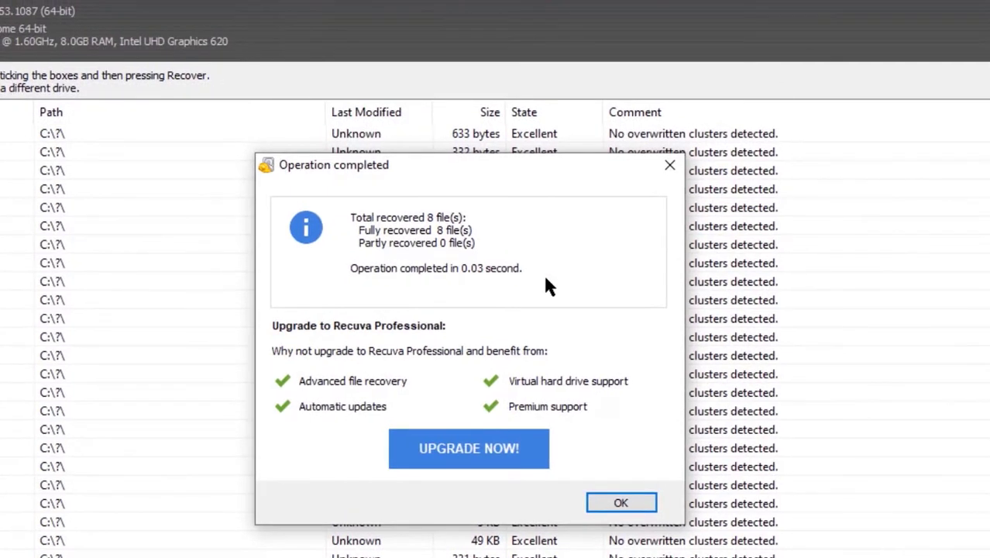
{"action": "left_click", "coordinate": [620, 501]}
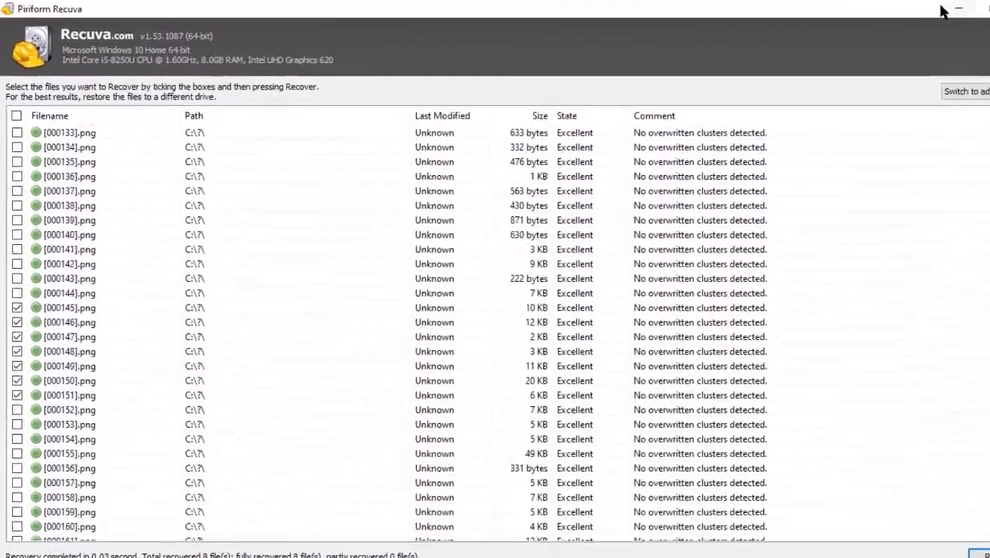
Switch to File Explorer and open drive Vol (D:) from My PC.
{"action": "left_click", "coordinate": [977, 8]}
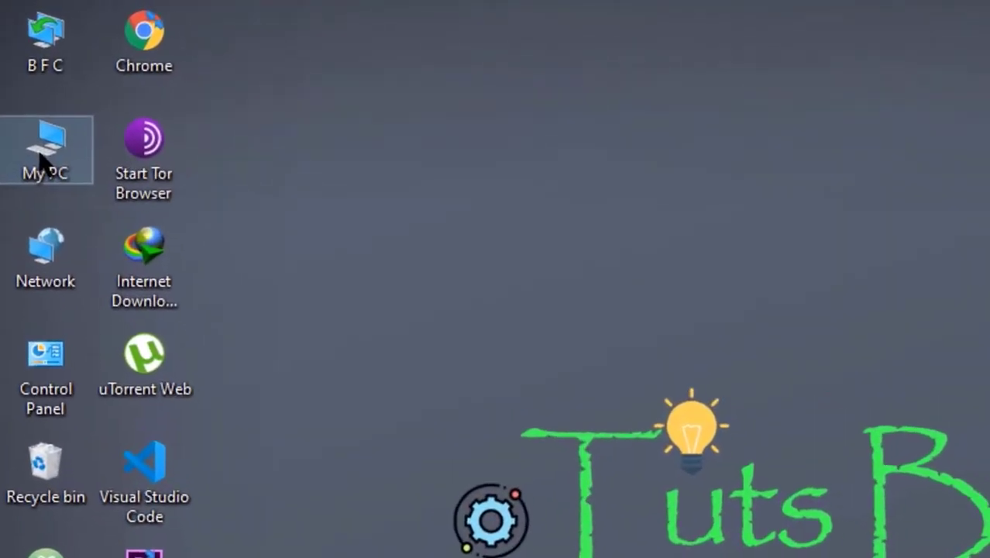
{"action": "double_click", "coordinate": [43, 165]}
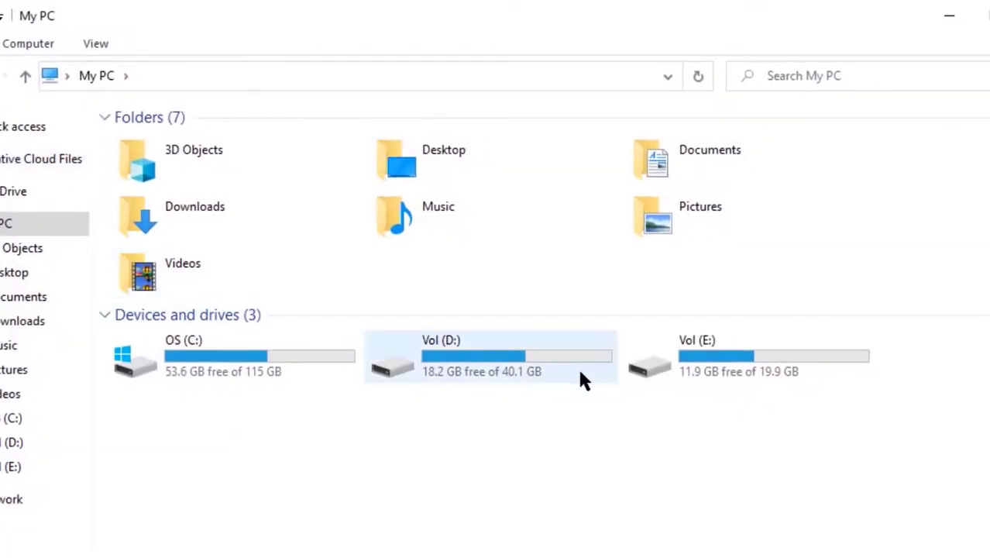
{"action": "double_click", "coordinate": [580, 373]}
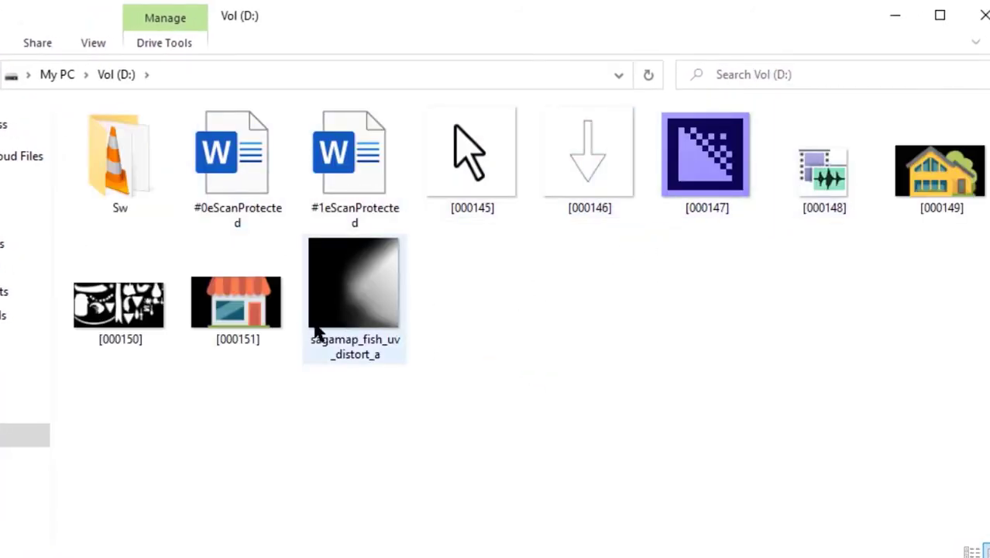
View the recovered images [000147], [000148] and [000149] in Photos, returning to the Vol (D:) folder after each.
{"action": "left_click", "coordinate": [721, 199]}
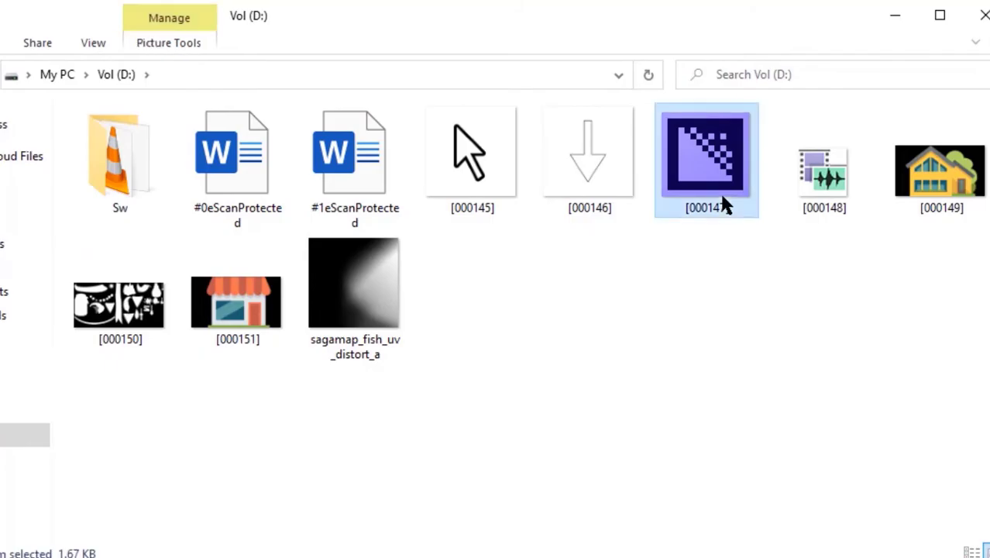
{"action": "double_click", "coordinate": [721, 198]}
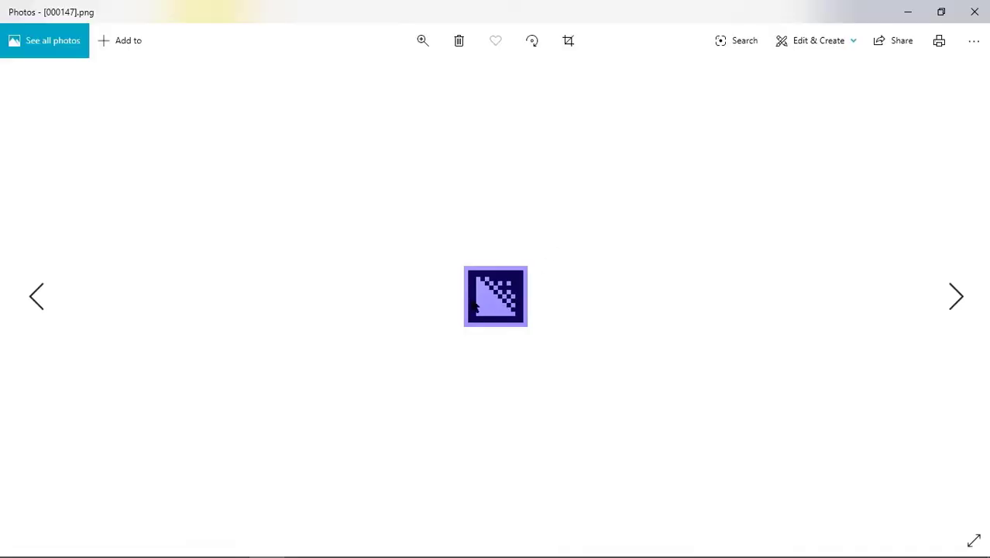
{"action": "left_click", "coordinate": [895, 9]}
{"action": "double_click", "coordinate": [690, 153]}
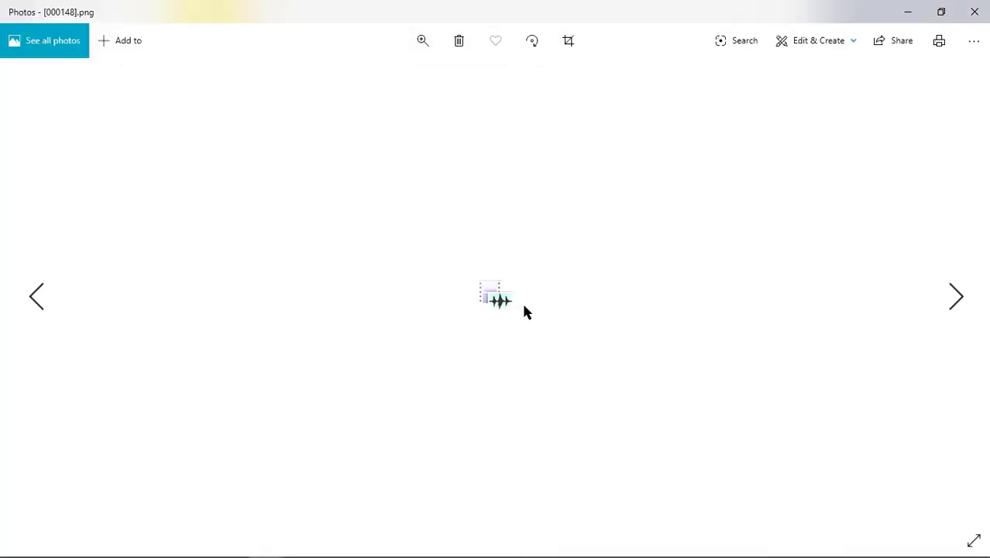
{"action": "left_click", "coordinate": [908, 12]}
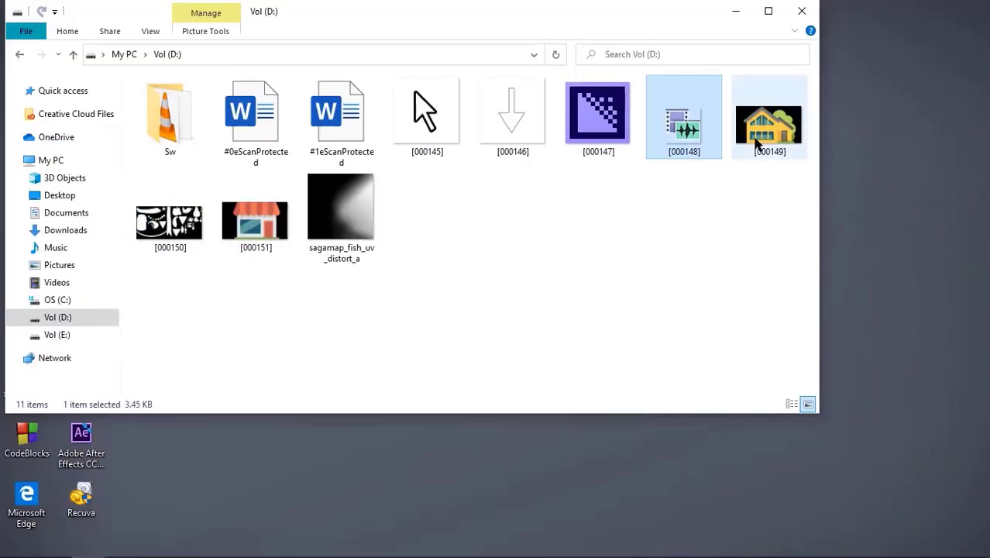
{"action": "double_click", "coordinate": [757, 144]}
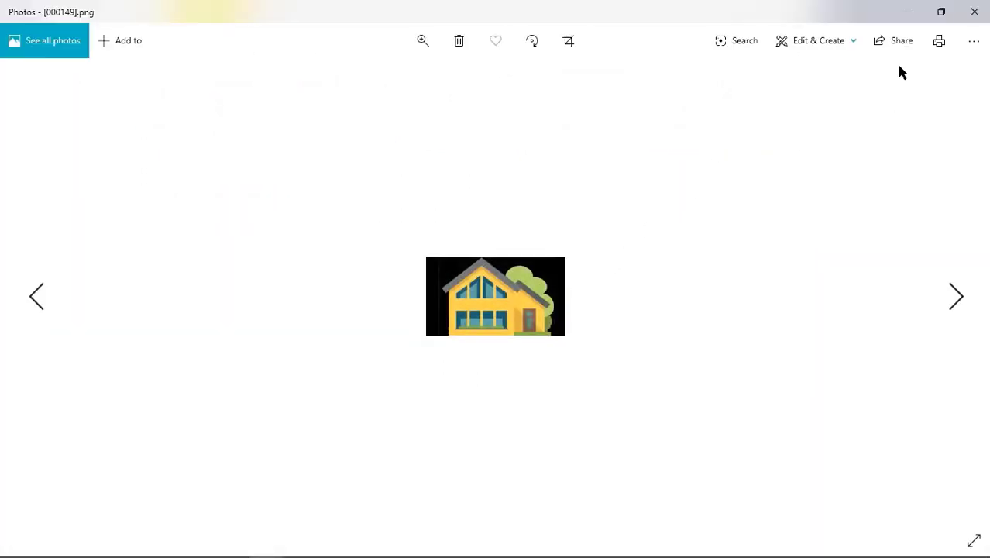
{"action": "left_click", "coordinate": [907, 12]}
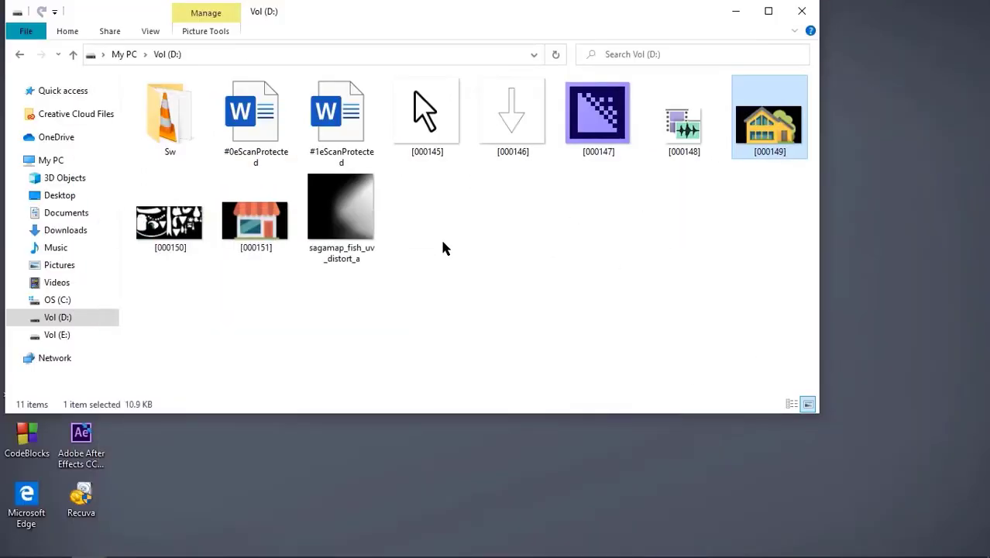
View the recovered images [000150], [000151] and sagamap_fish_uv_distort_a in Photos, and close the Vol (D:) window.
{"action": "double_click", "coordinate": [190, 249]}
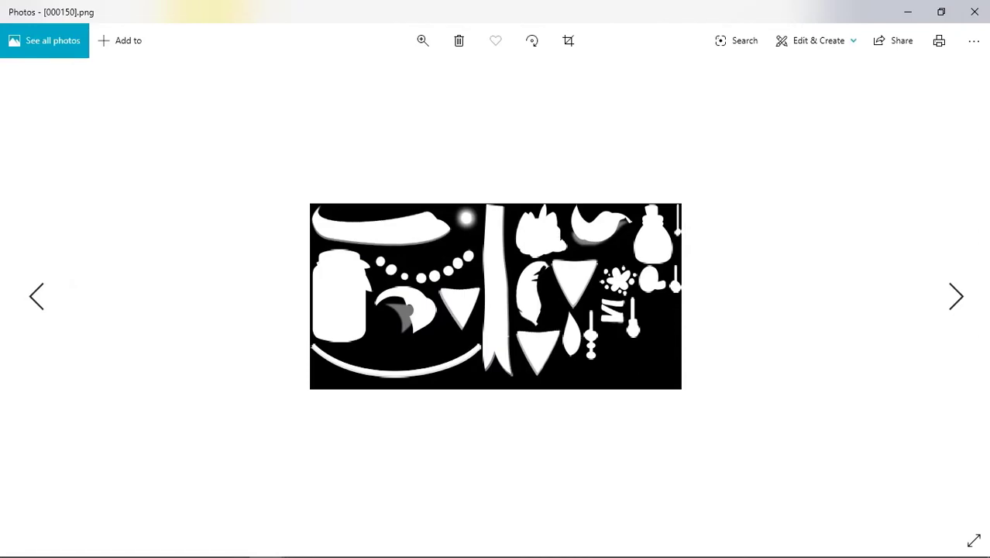
{"action": "left_click", "coordinate": [909, 13]}
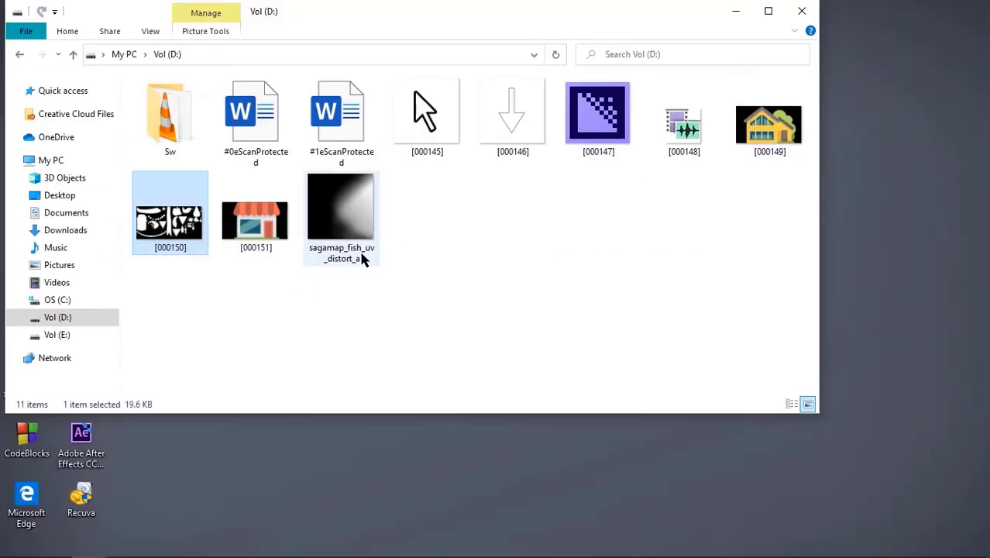
{"action": "left_click", "coordinate": [288, 233]}
{"action": "double_click", "coordinate": [288, 232]}
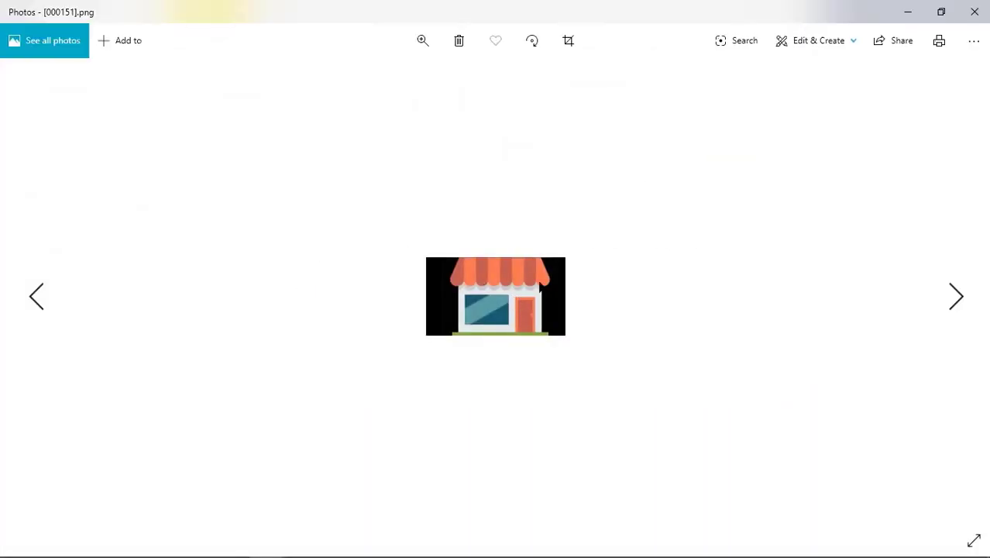
{"action": "left_click", "coordinate": [906, 11]}
{"action": "double_click", "coordinate": [357, 236]}
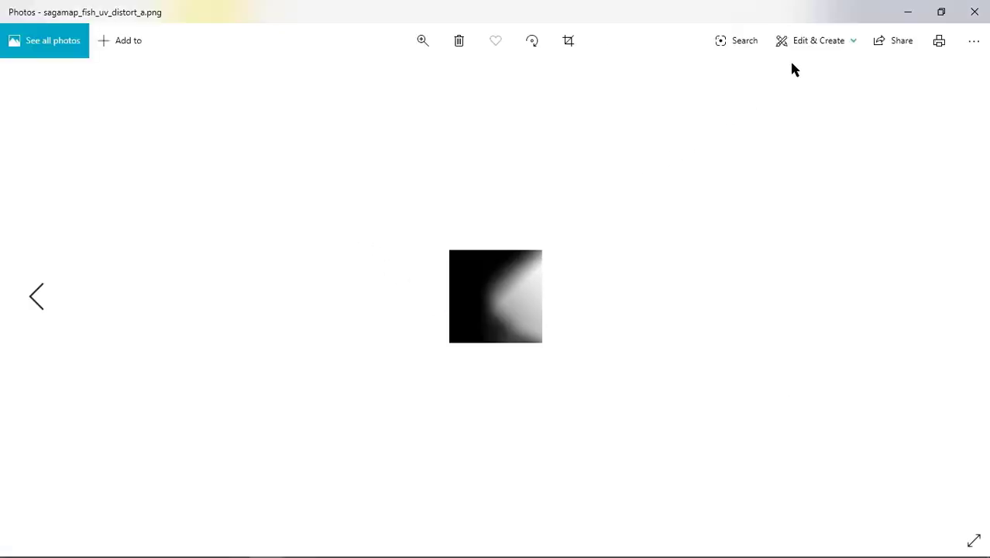
{"action": "left_click", "coordinate": [906, 11]}
{"action": "left_click", "coordinate": [436, 281]}
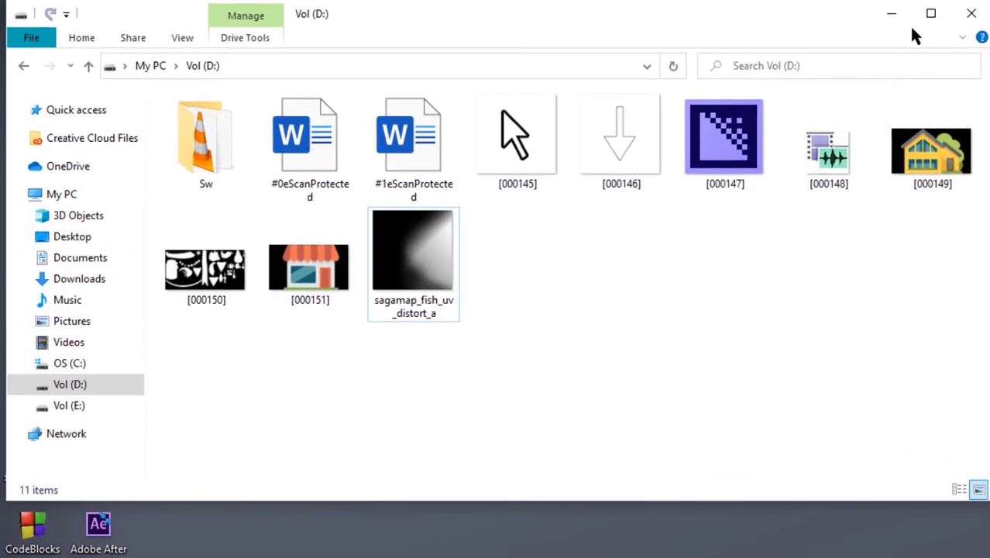
{"action": "left_click", "coordinate": [969, 13]}
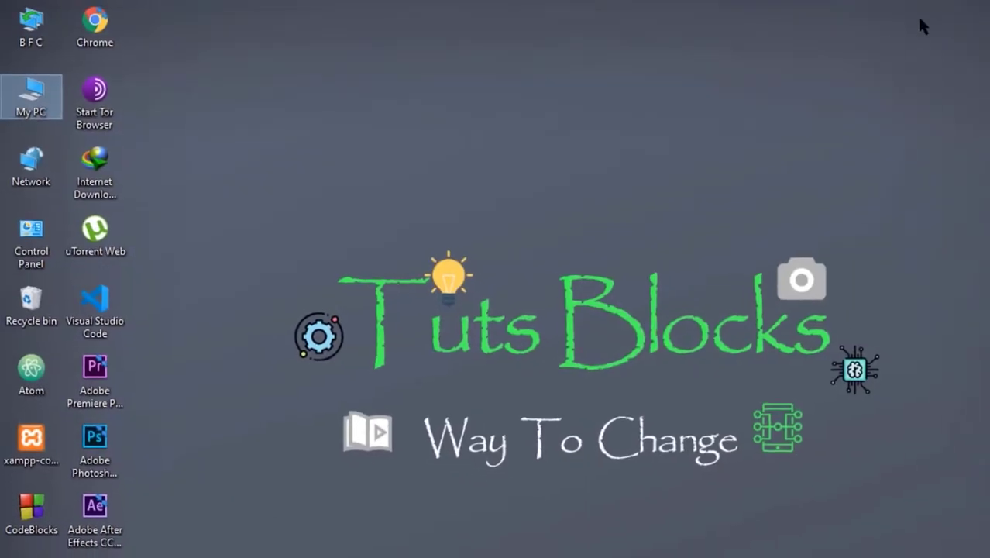